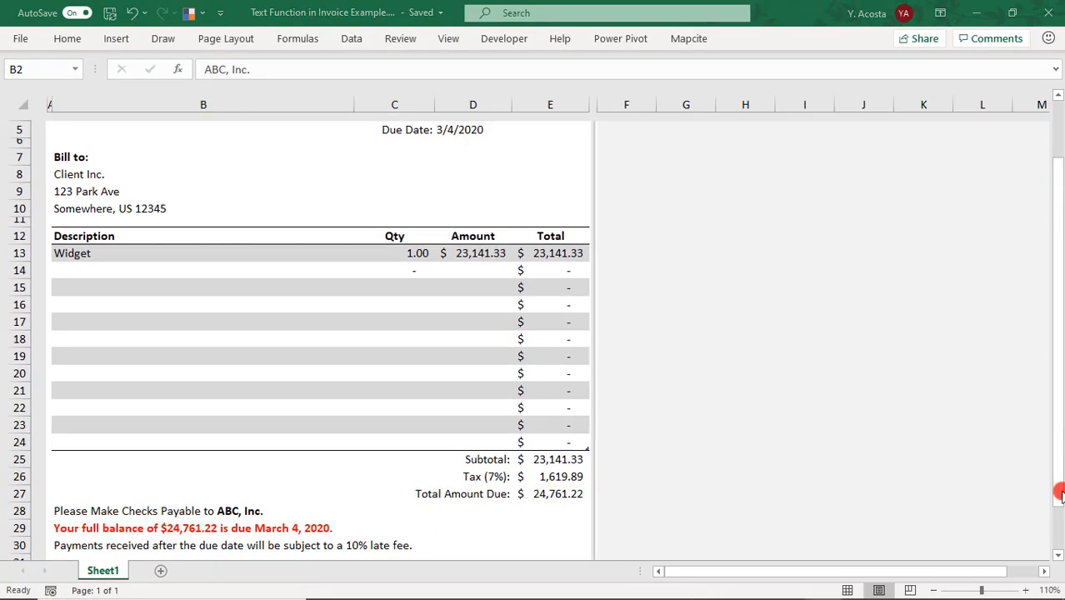
# Step: Enter =TEXT(D5,"mmmm d, yyyy") in cell D7 to show the due date with the month written out
pyautogui.moveTo(1058, 487); pyautogui.dragTo(1058, 383)
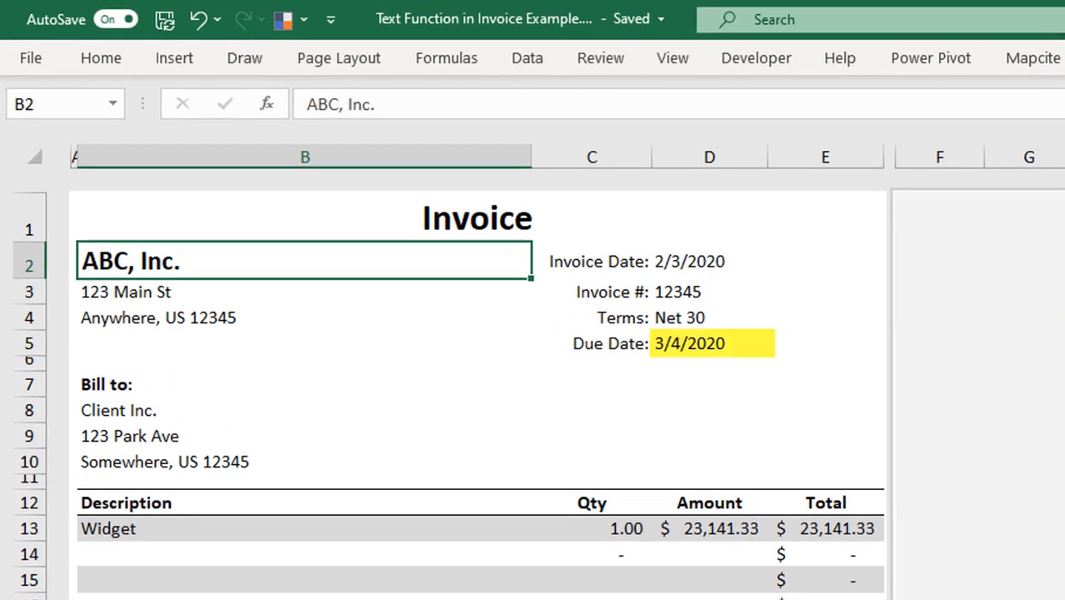
pyautogui.click(712, 352)
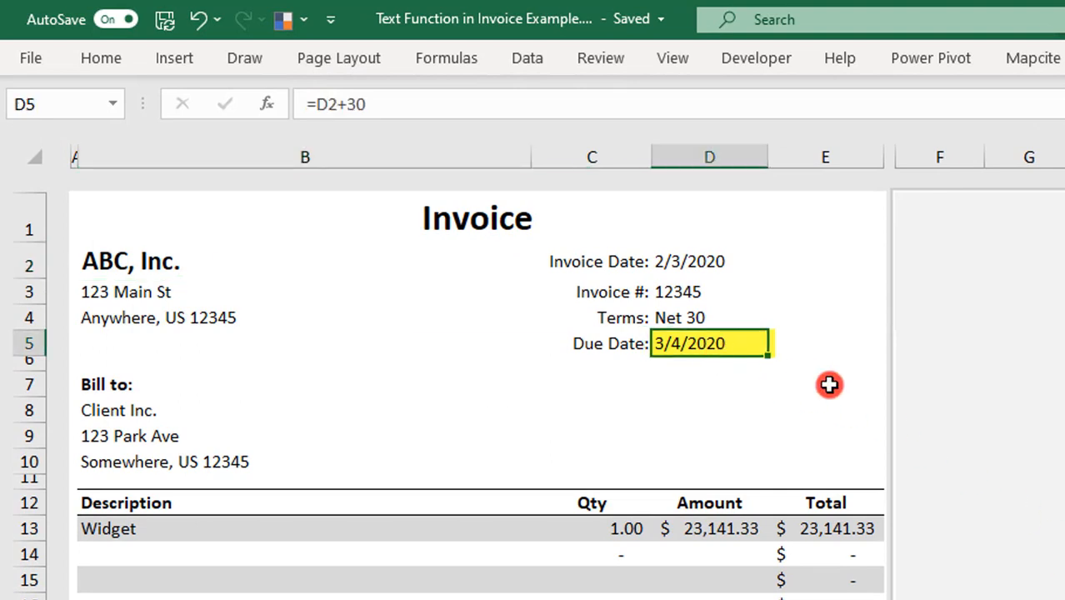
pyautogui.press('Down')
pyautogui.press('Down')
pyautogui.write('=TEXT(')
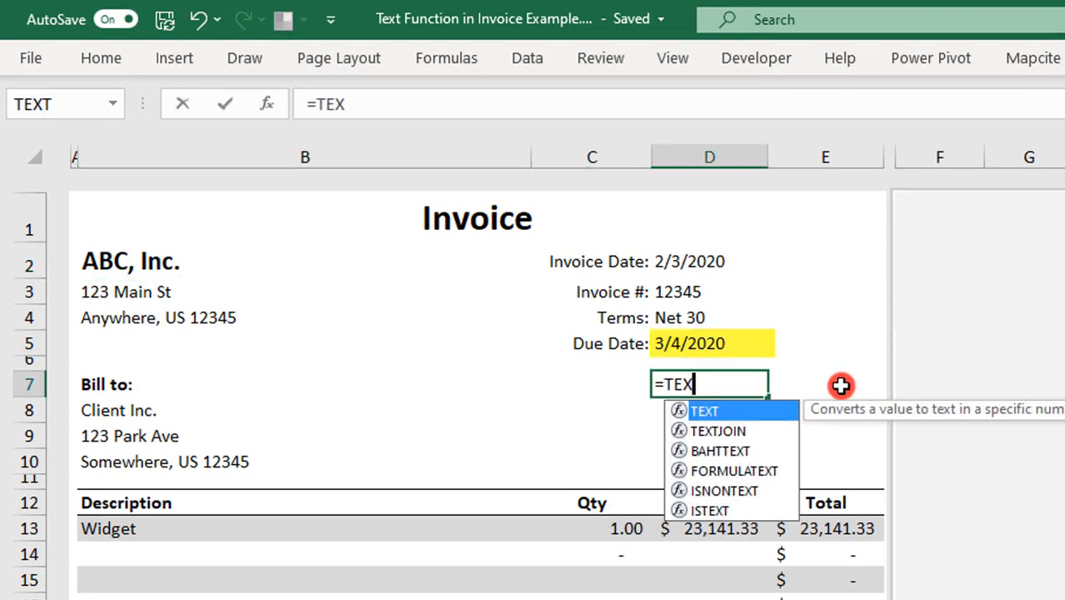
pyautogui.press('Up')
pyautogui.press('Up')
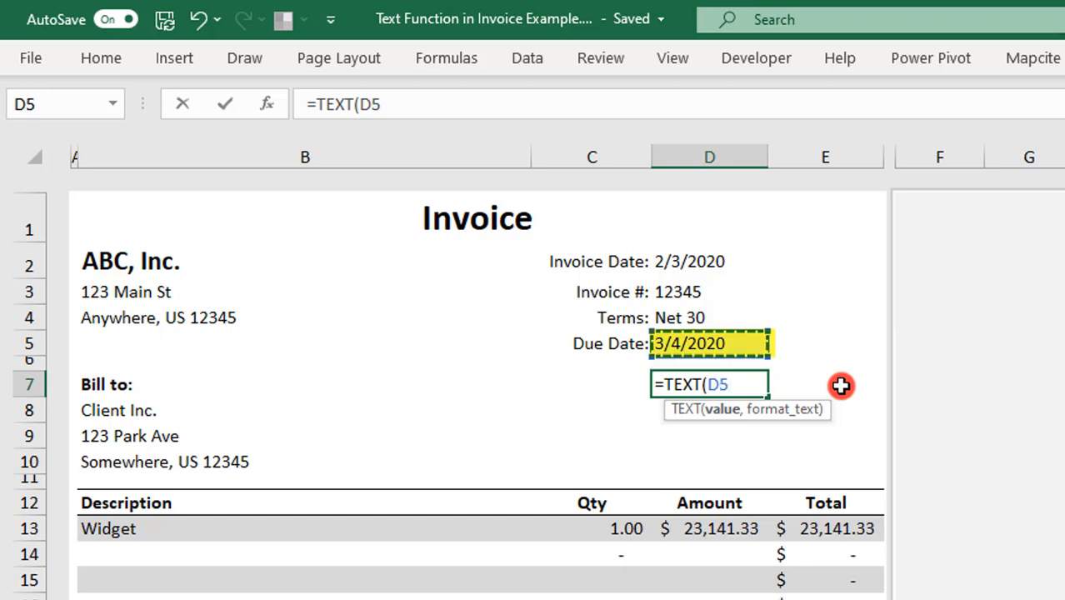
pyautogui.write(',')
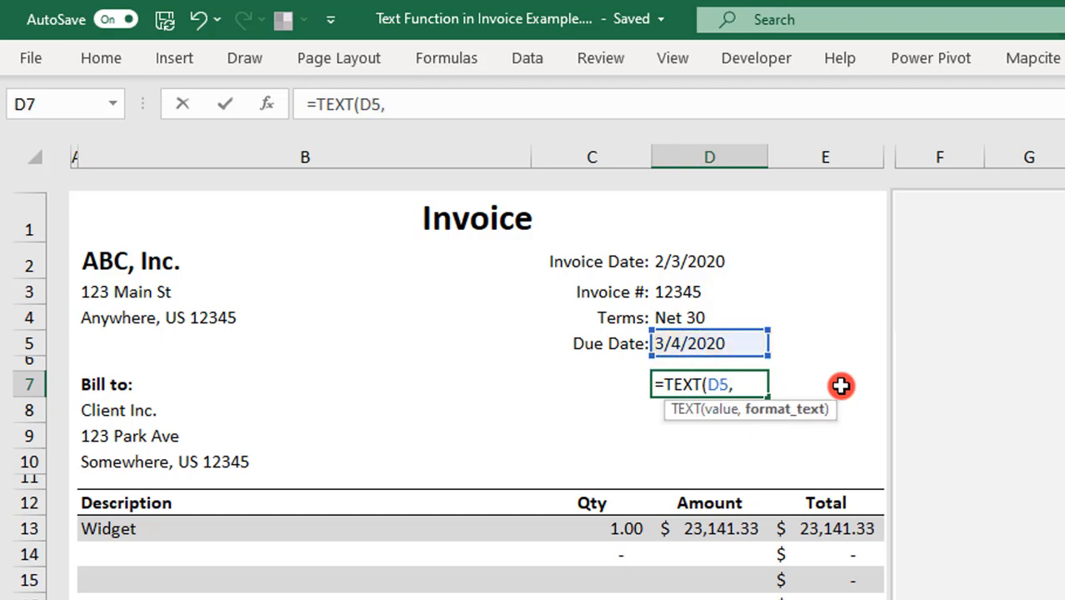
pyautogui.write('"')
pyautogui.write('mmmm d')
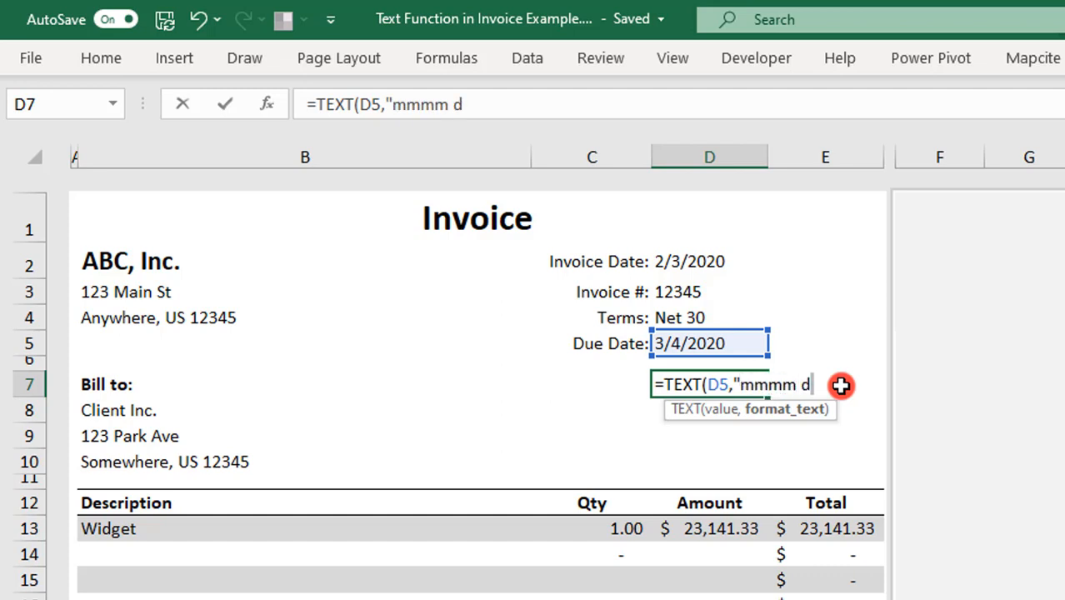
pyautogui.write(', yyyy')
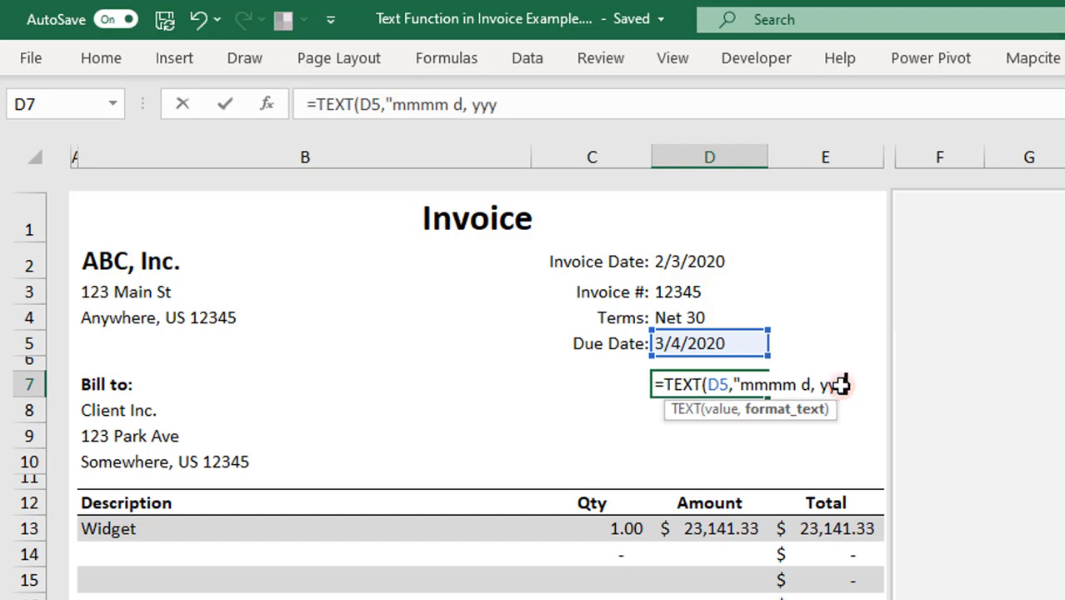
pyautogui.write('")')
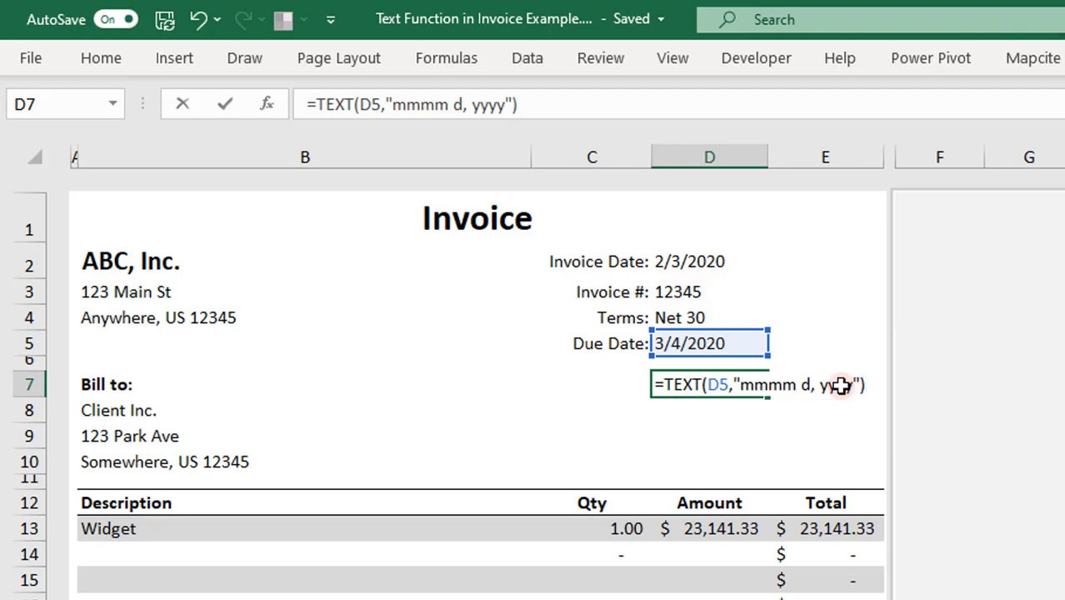
pyautogui.press('Return')
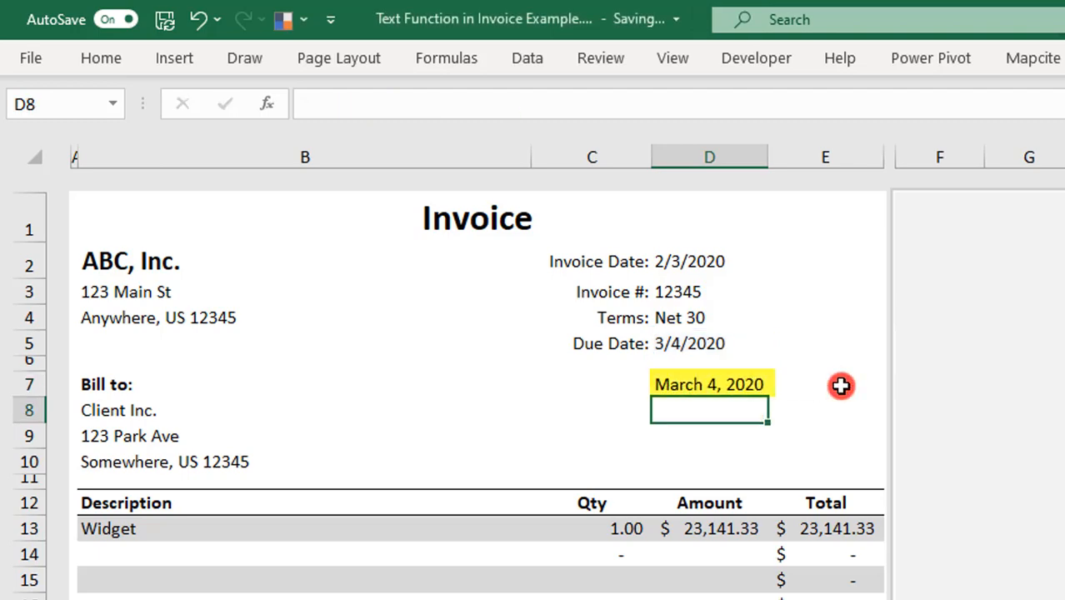
pyautogui.press('Up')
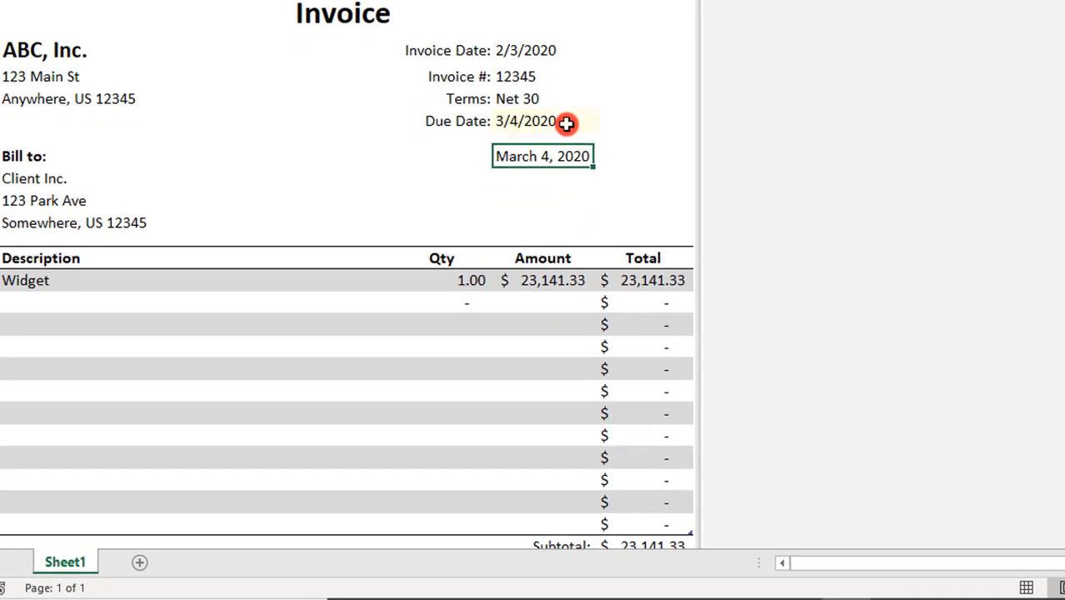
# Step: Try the custom number format code mmmm on the due date in cell D5 in the Format Cells dialog
pyautogui.click(565, 123)
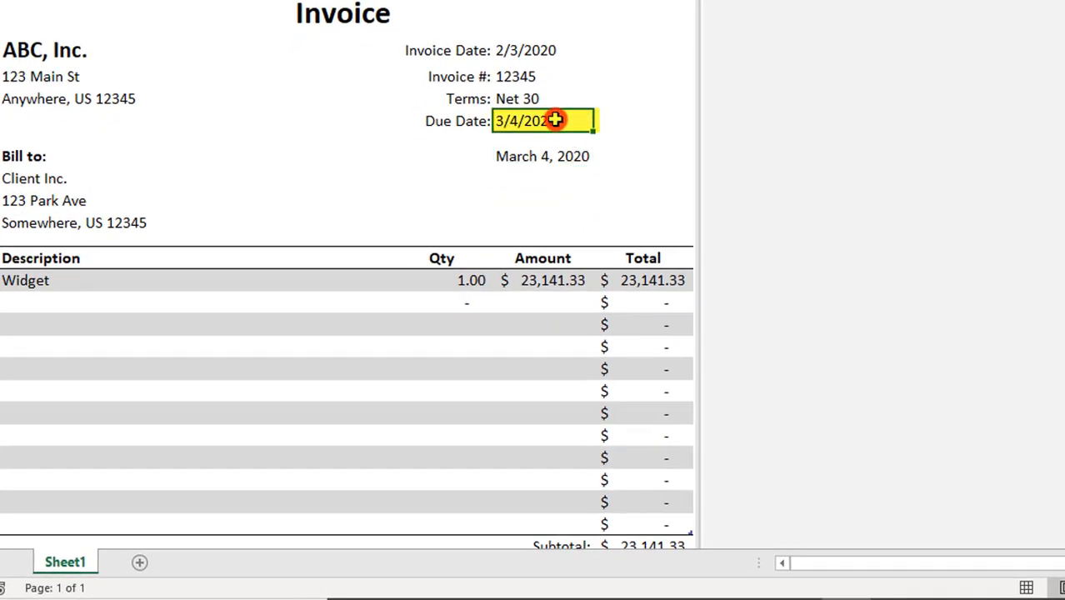
pyautogui.rightClick(555, 121)
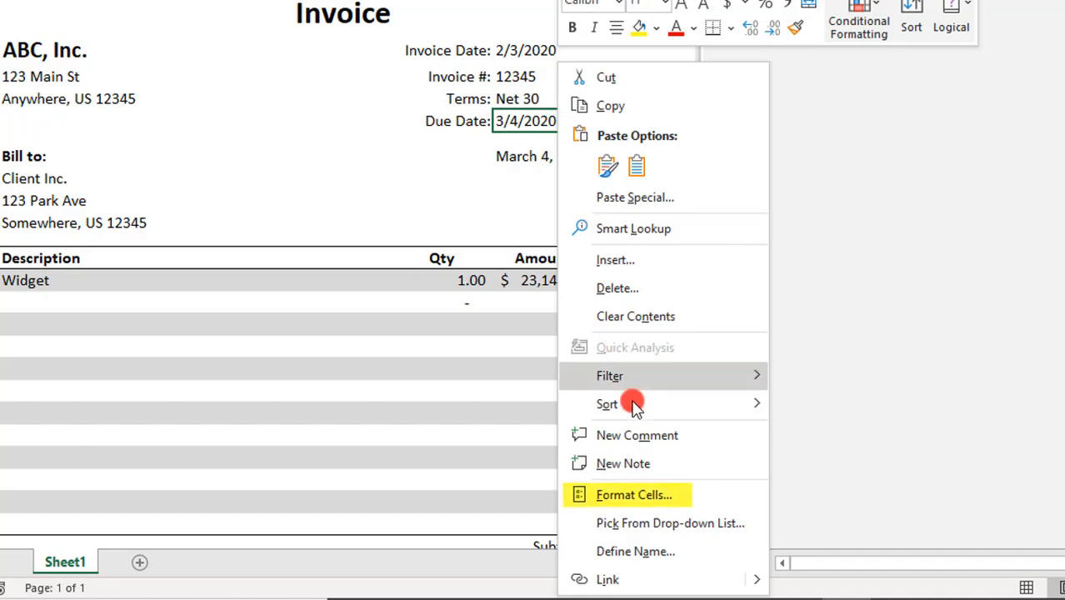
pyautogui.click(650, 493)
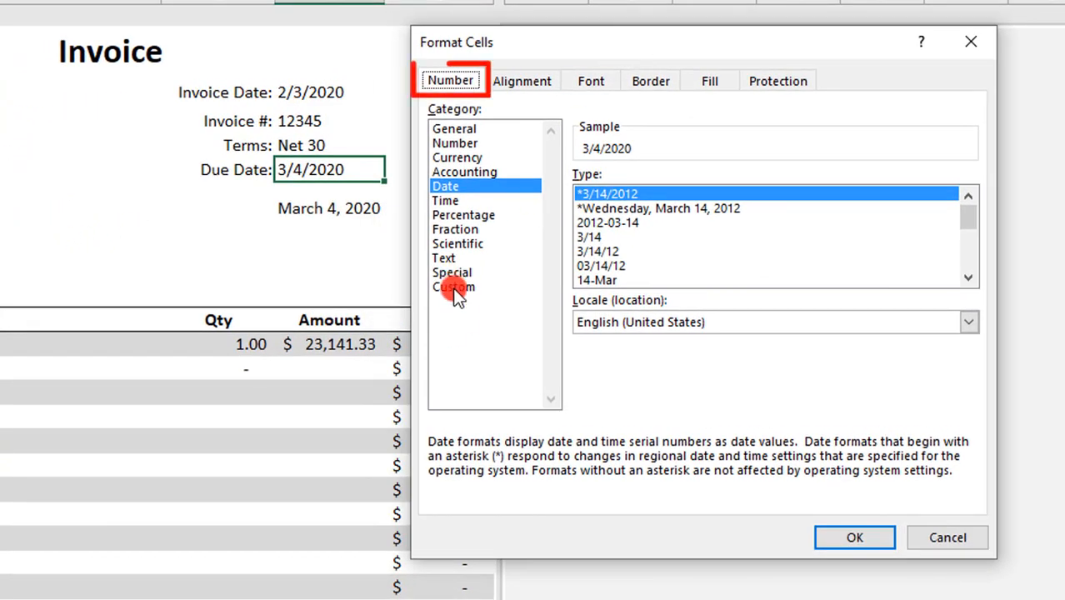
pyautogui.click(456, 290)
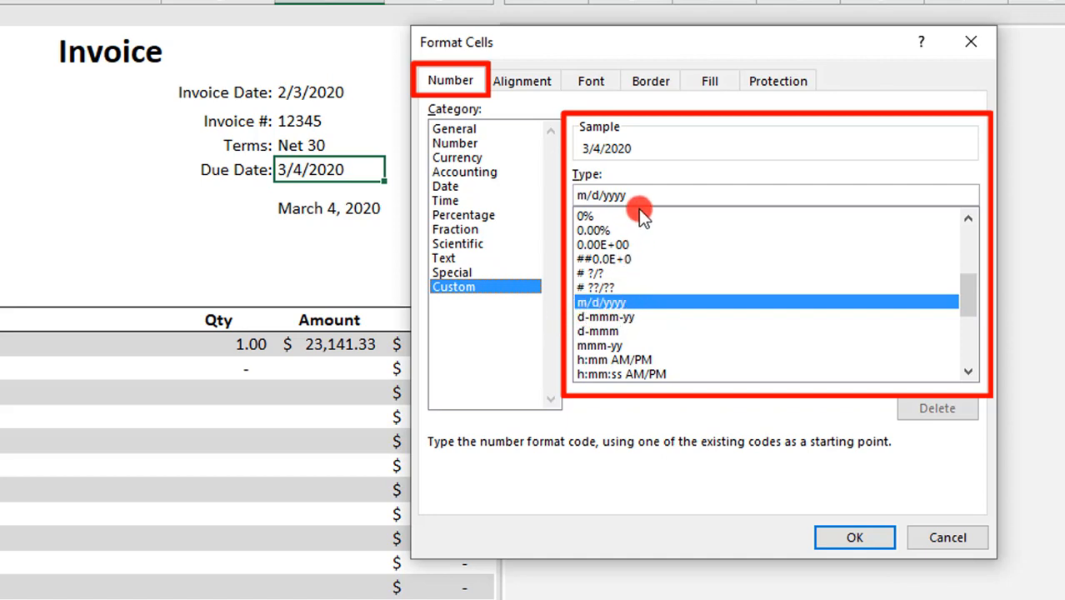
pyautogui.moveTo(646, 195); pyautogui.dragTo(565, 194)
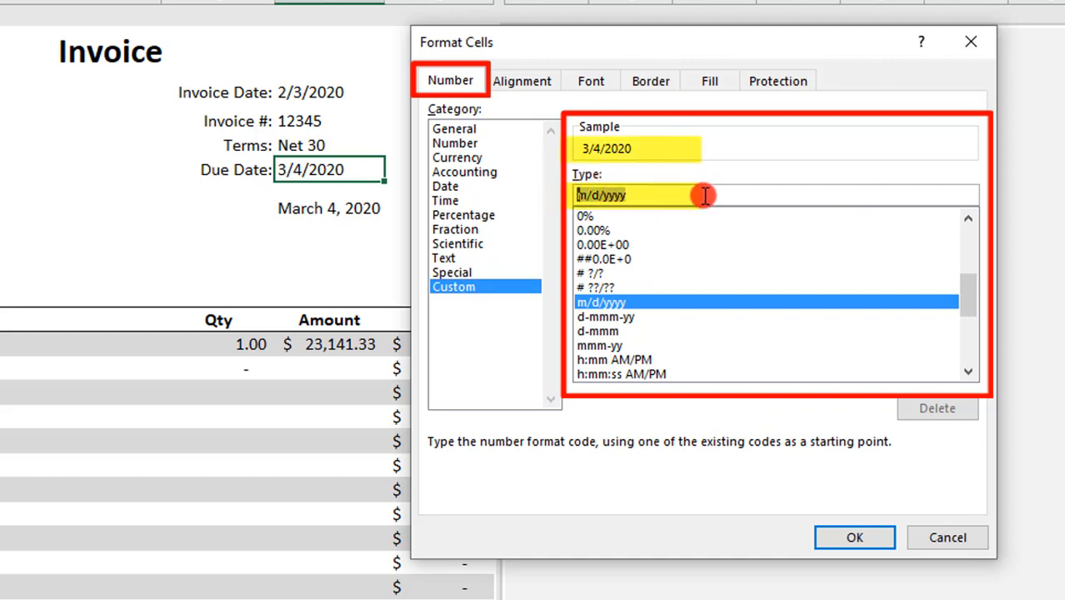
pyautogui.write('m')
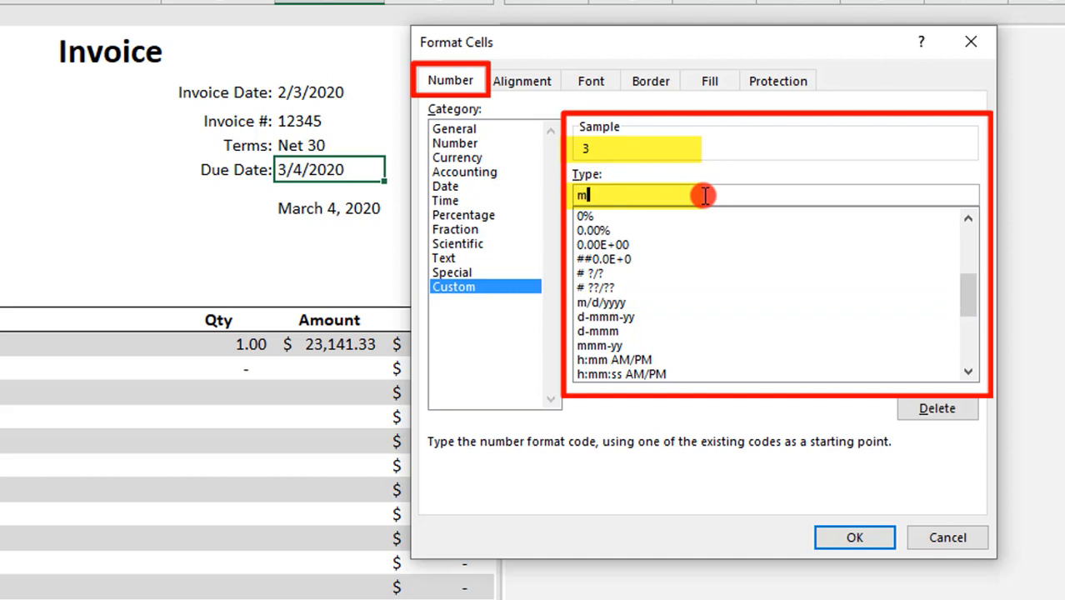
pyautogui.write('mmm')
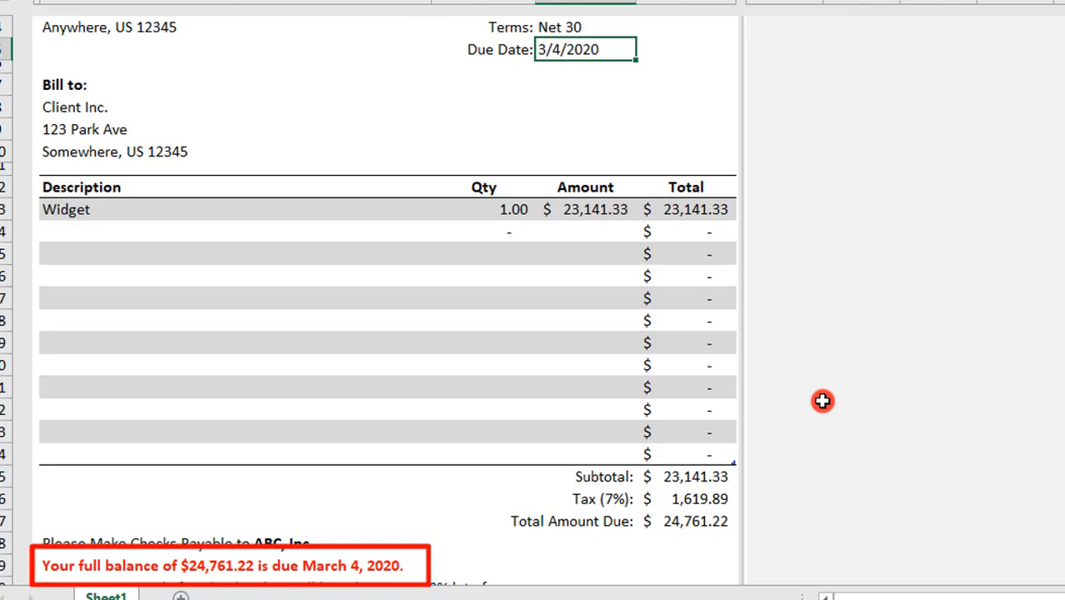
# Step: Start a formula in cell B26 with ="Your full balance of "&TEXT(E27,"$#,###.00"), referencing the total amount due
pyautogui.click(62, 501)
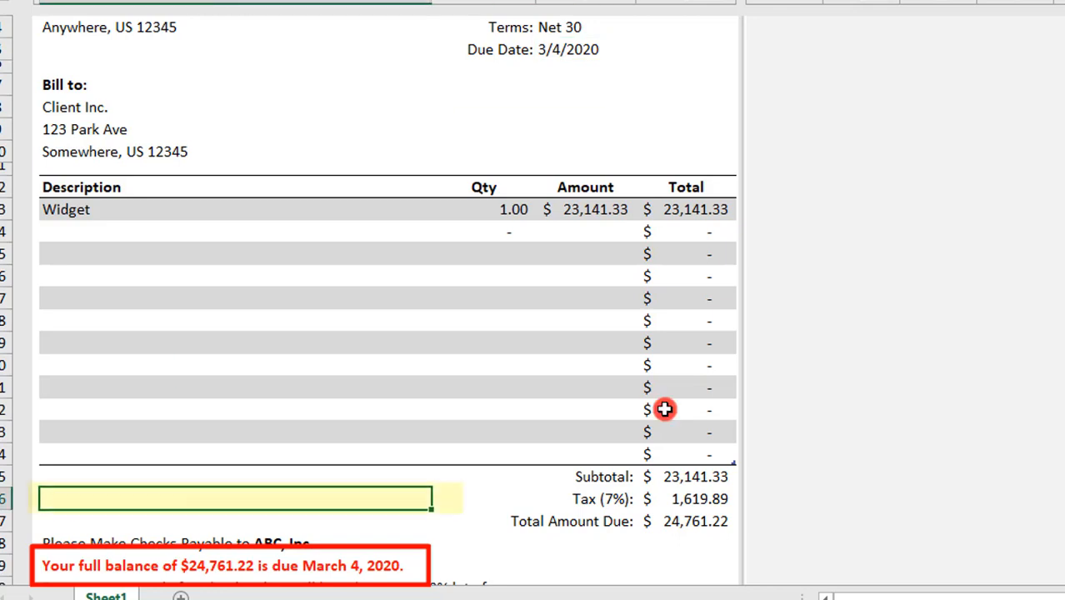
pyautogui.write('=')
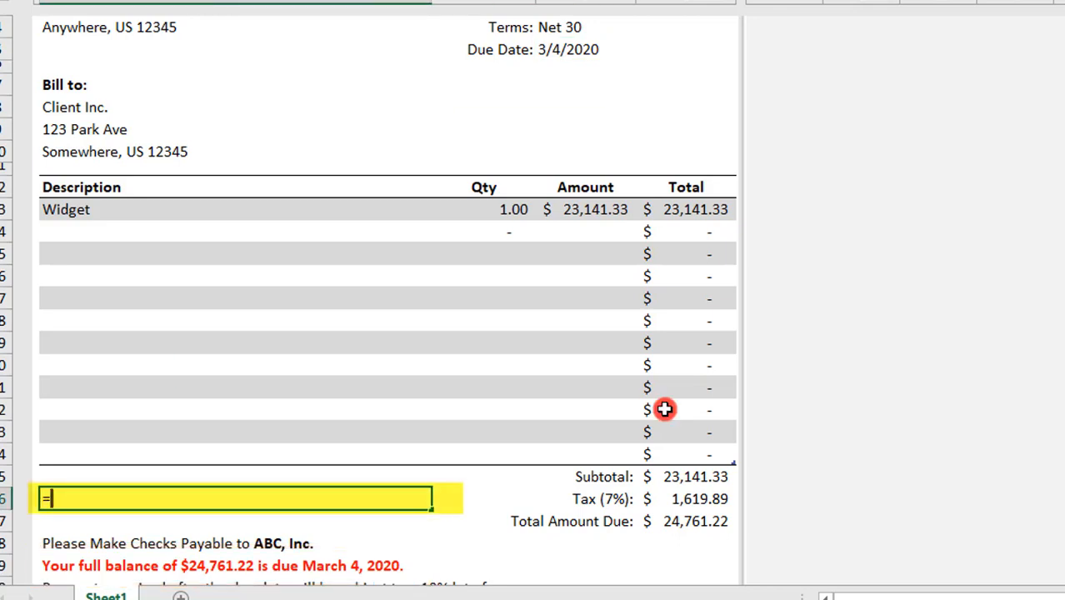
pyautogui.write('"Your full b')
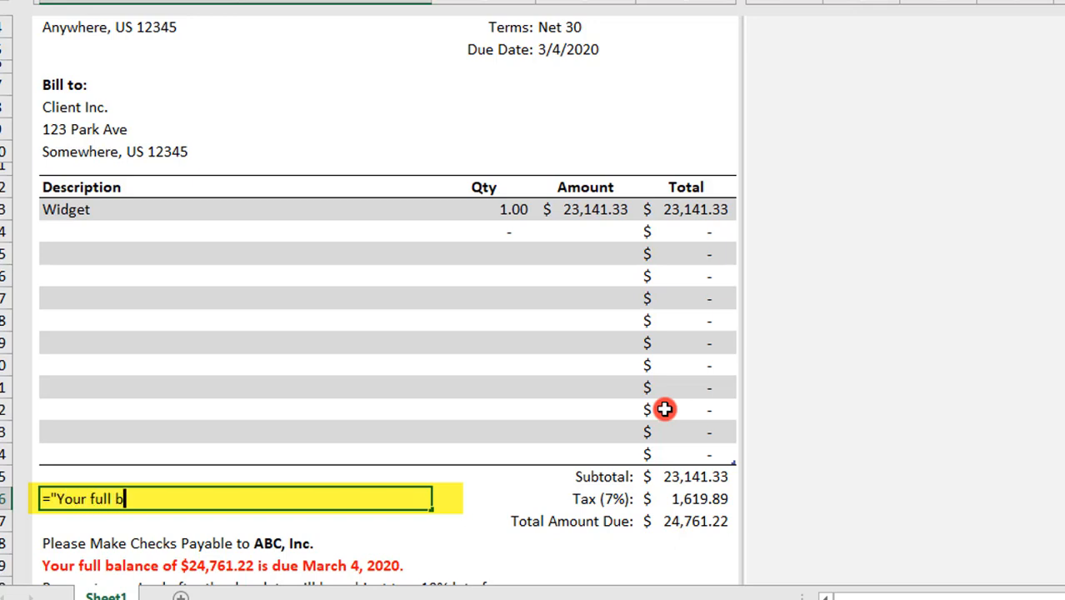
pyautogui.write('alance of "')
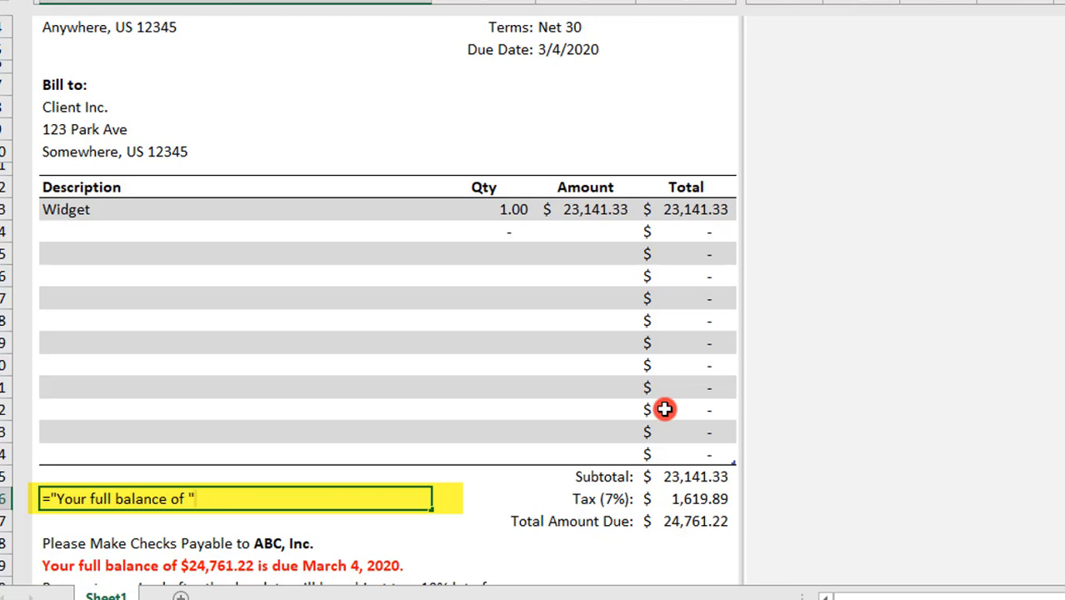
pyautogui.write('&T')
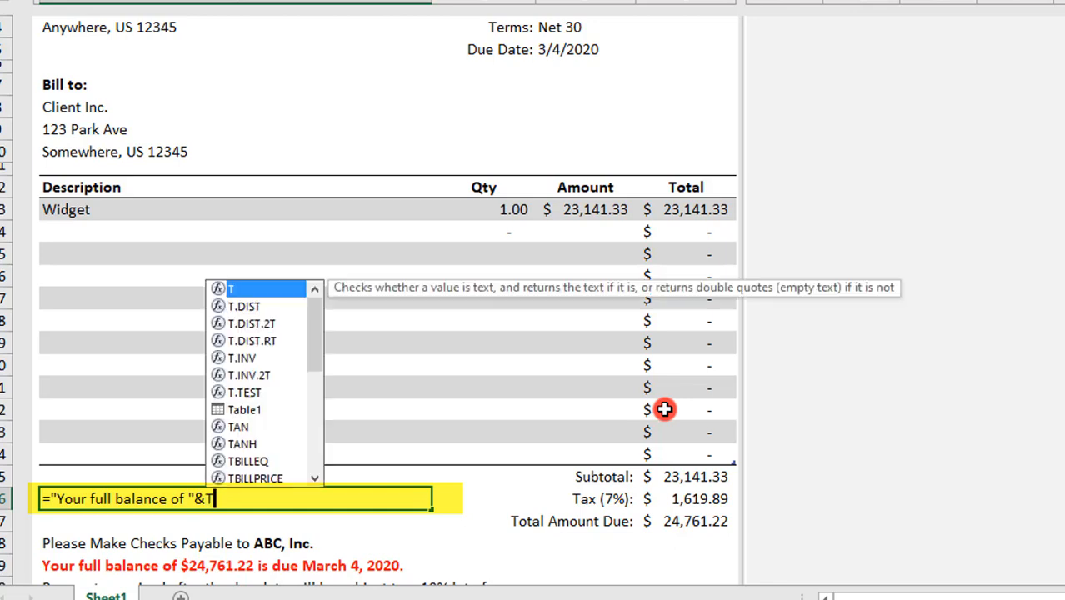
pyautogui.write('EXT(')
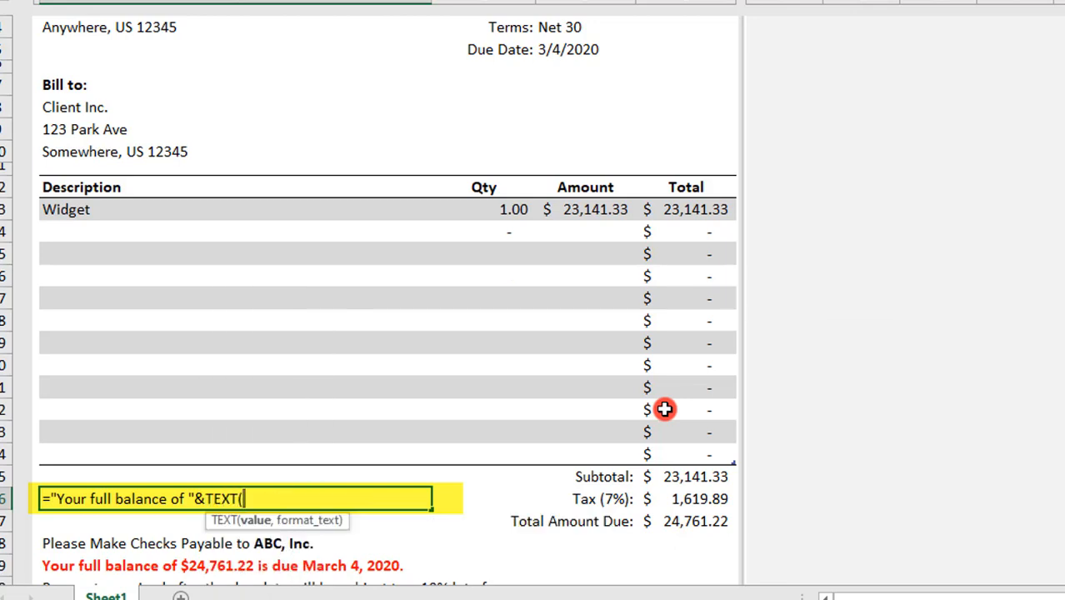
pyautogui.click(696, 523)
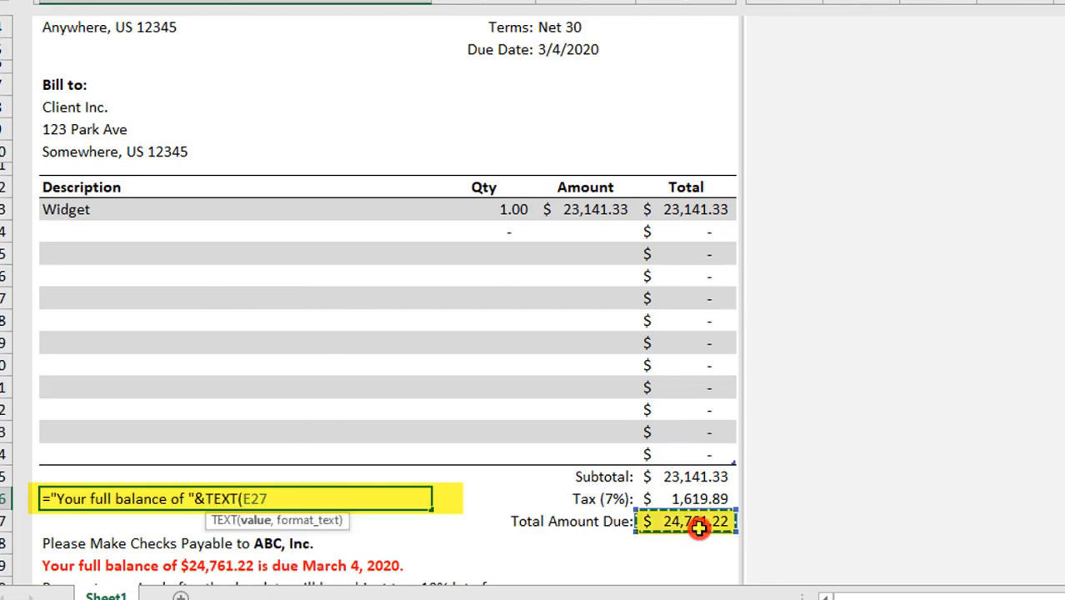
pyautogui.write(',"')
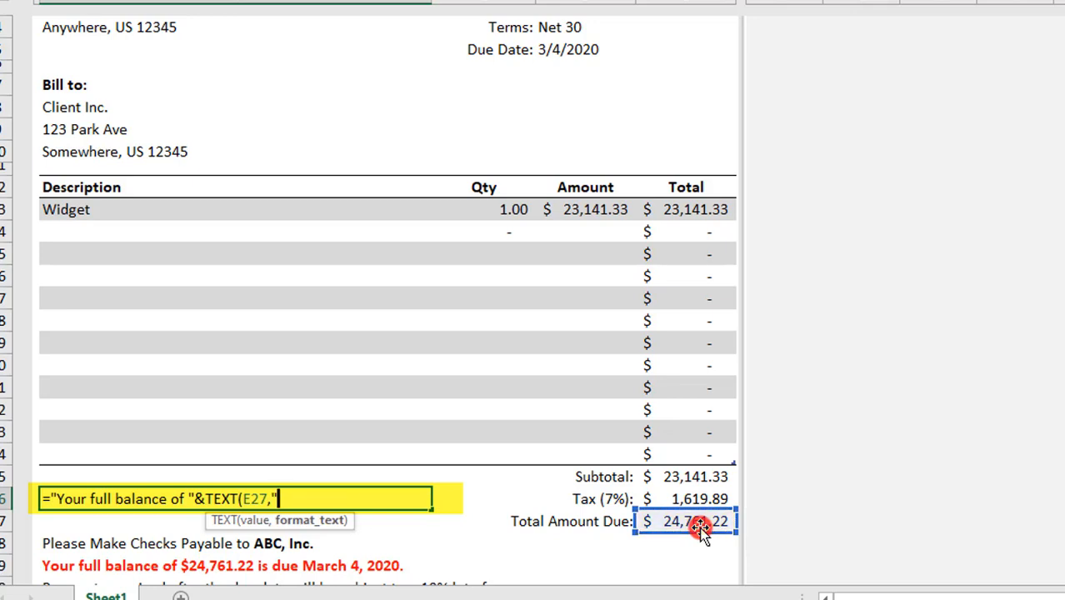
pyautogui.write('$#,###.00')
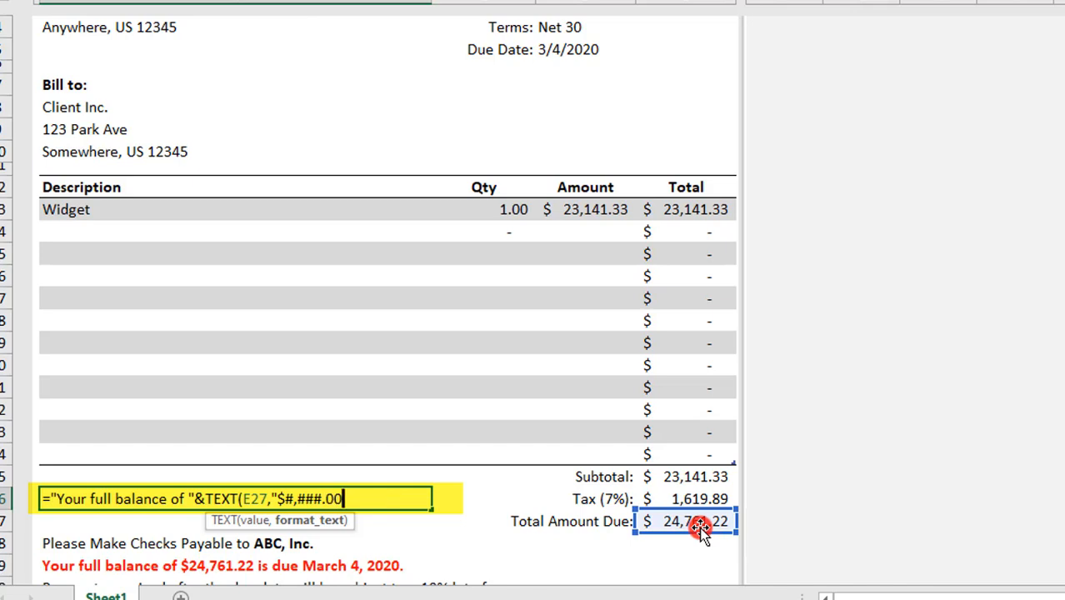
pyautogui.write('")')
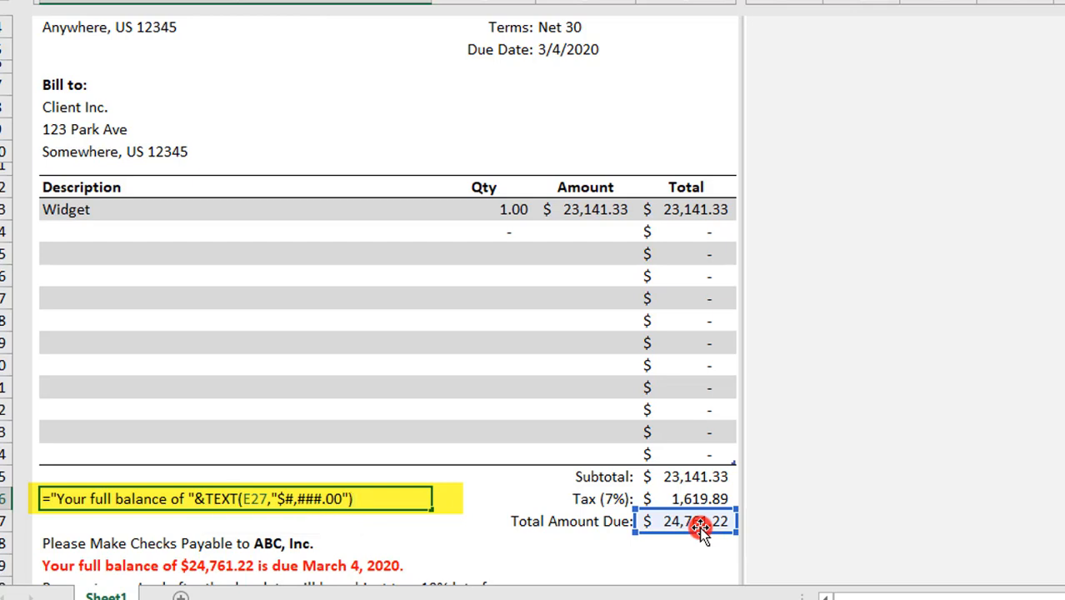
# Step: Complete the B26 formula by appending &" is due "&TEXT(D5,"mmmm d, yyyy")&"." with the due date reference
pyautogui.write('&" is due "&')
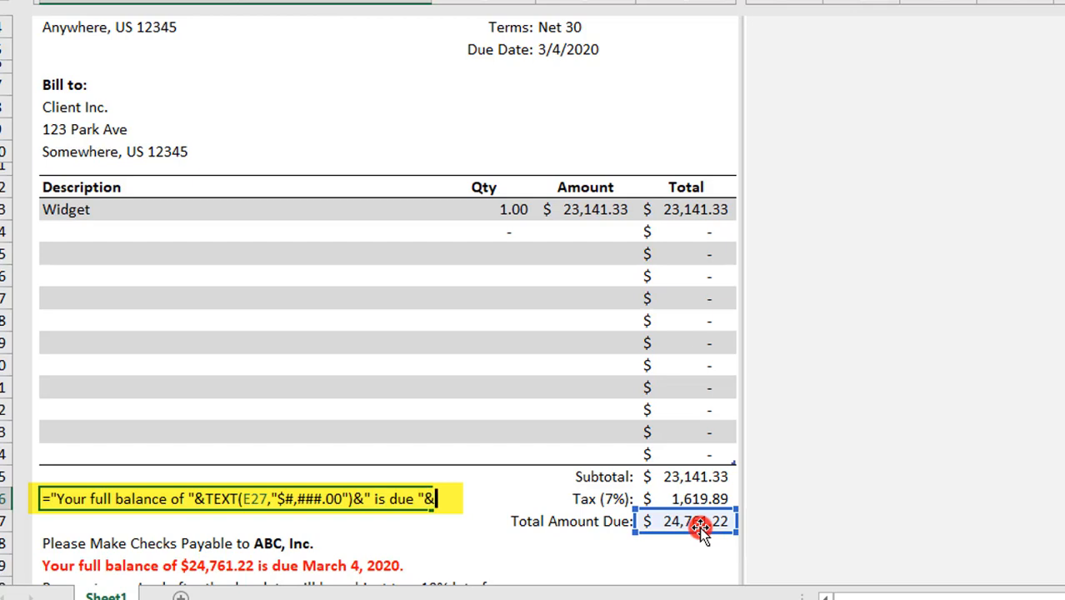
pyautogui.write('TEXT')
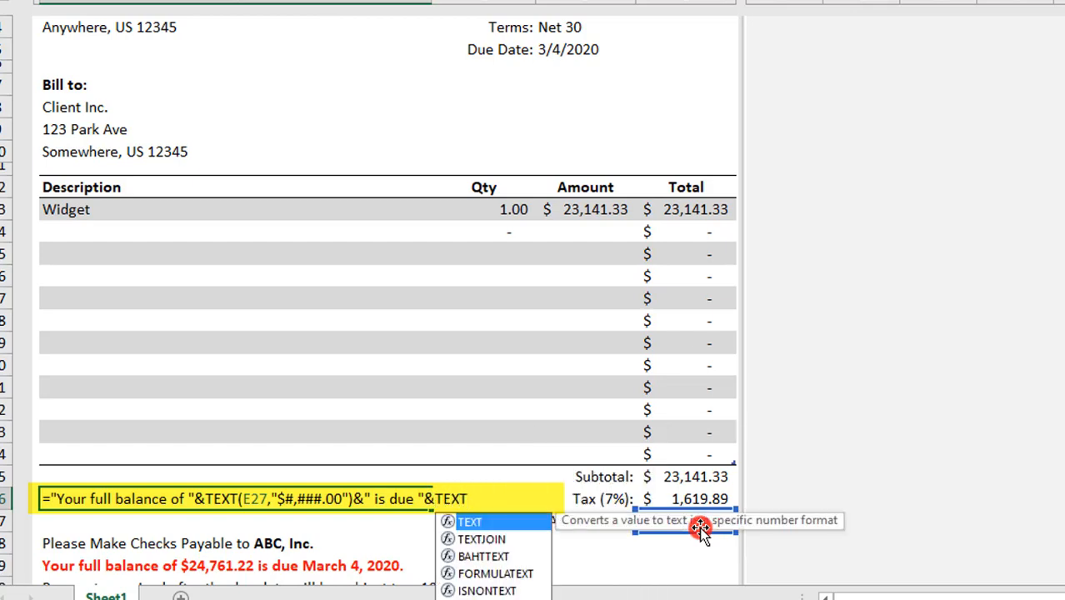
pyautogui.write('(')
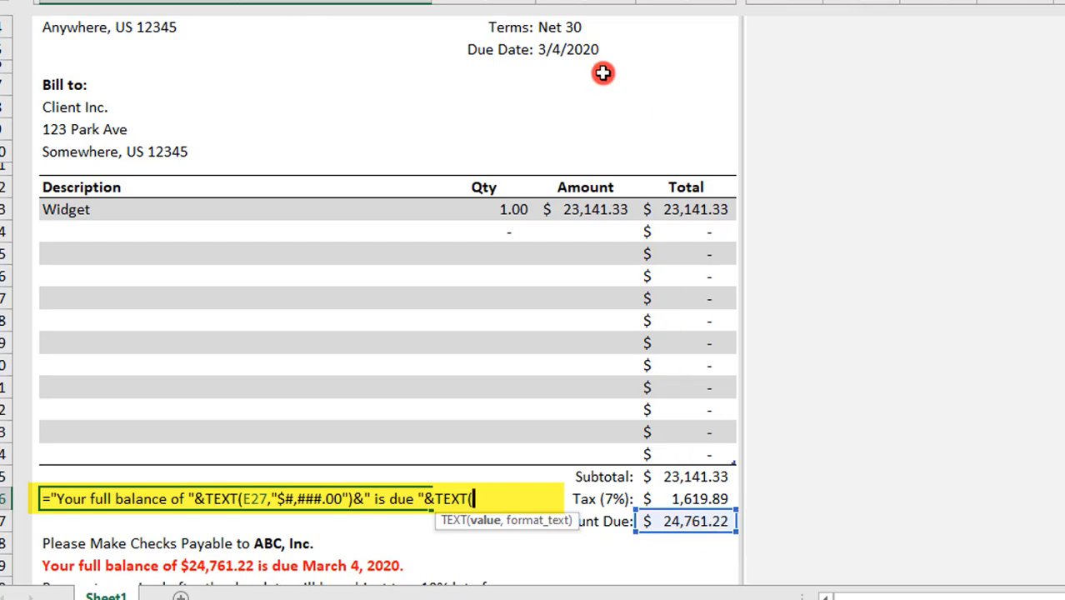
pyautogui.click(585, 49)
pyautogui.write(',')
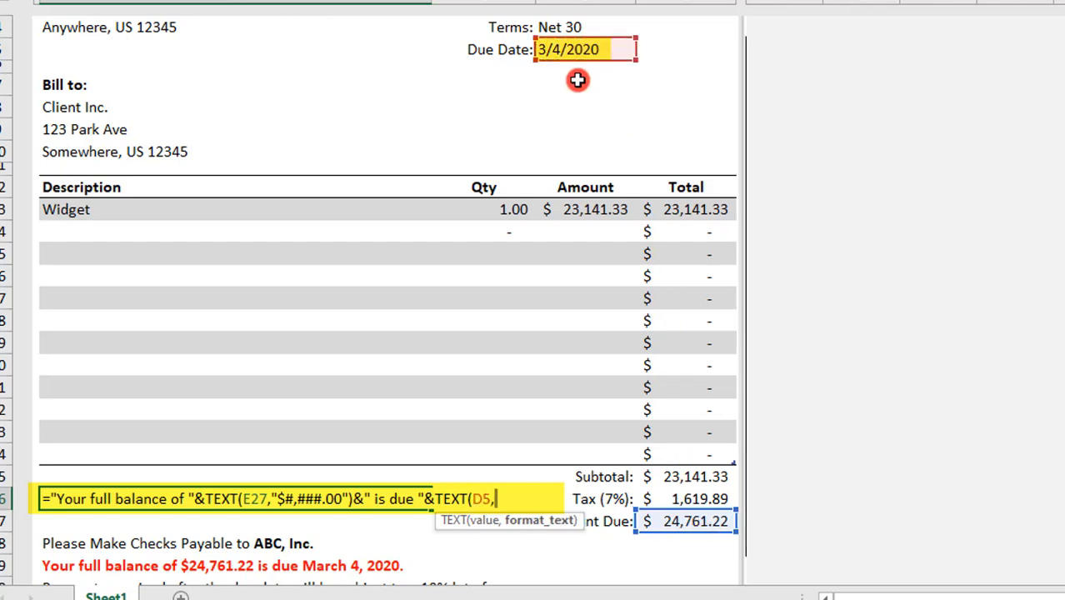
pyautogui.write('"m')
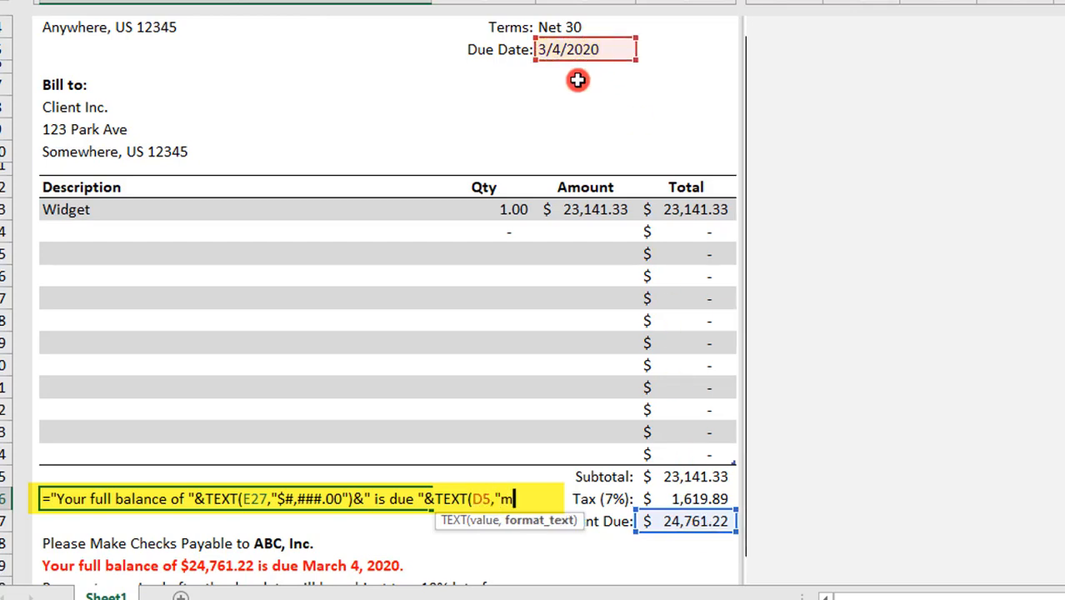
pyautogui.write('mmm')
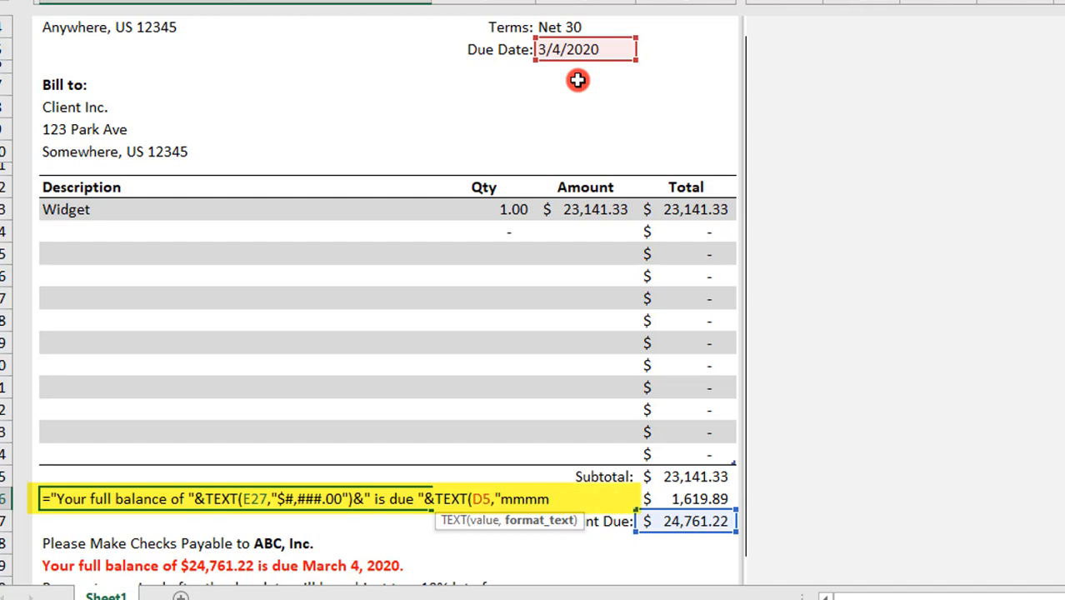
pyautogui.write(' d, yyyy")')
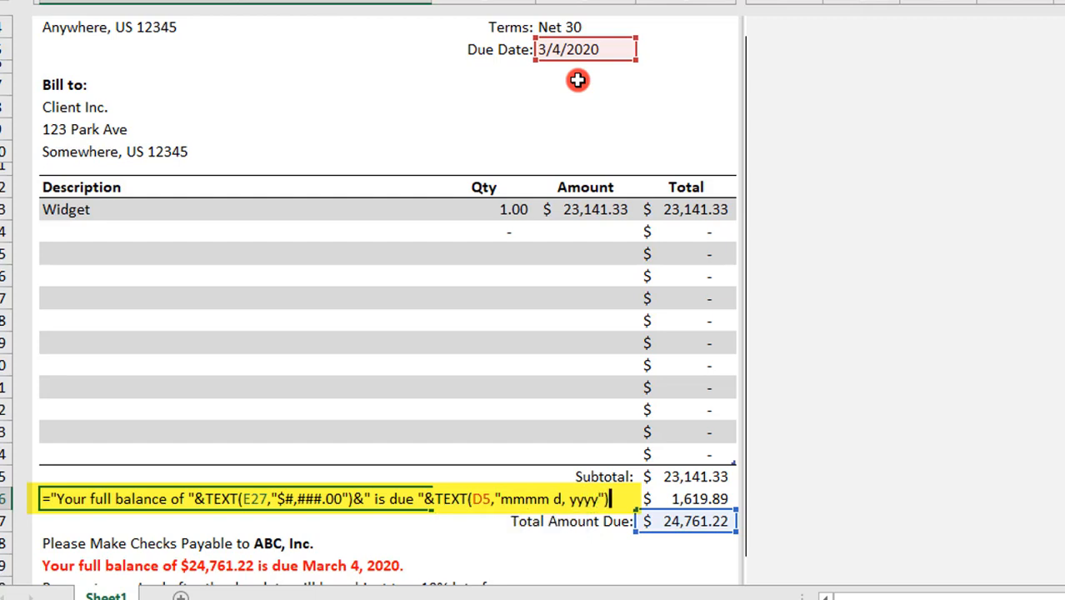
pyautogui.write('&"."')
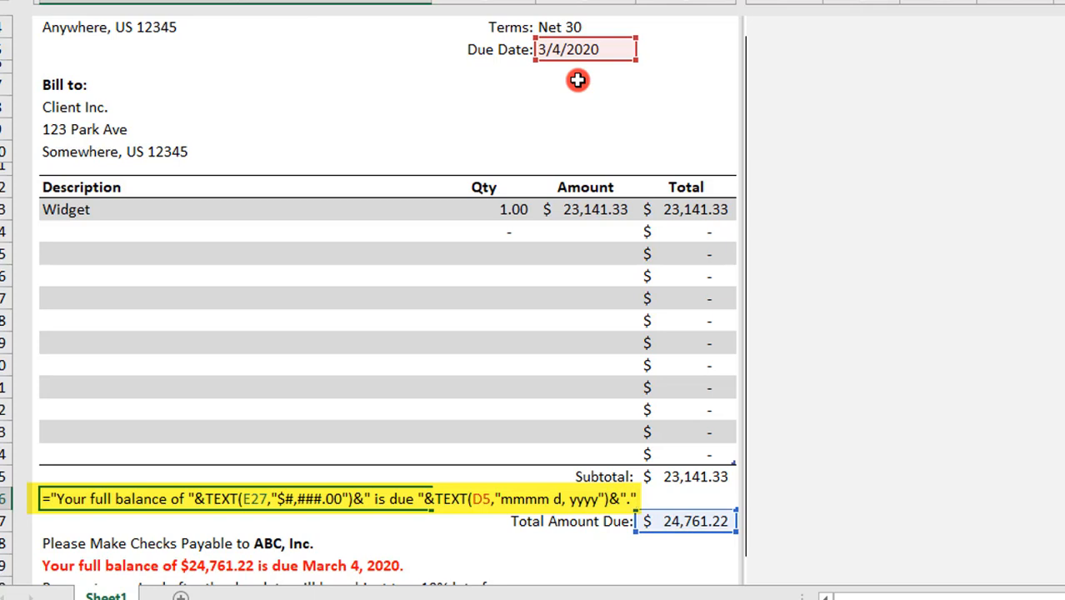
pyautogui.press('Return')
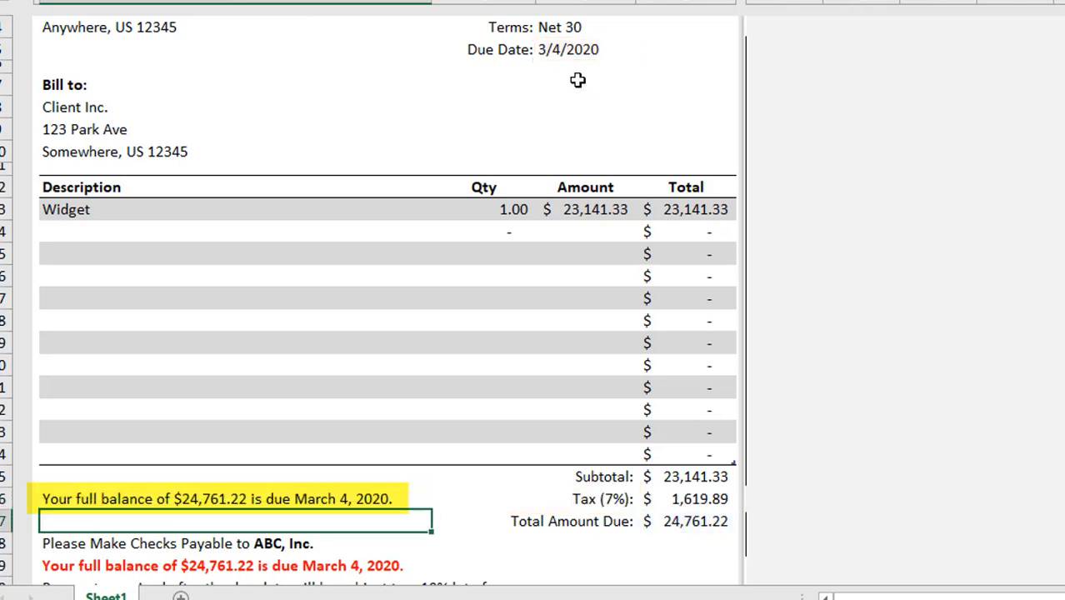